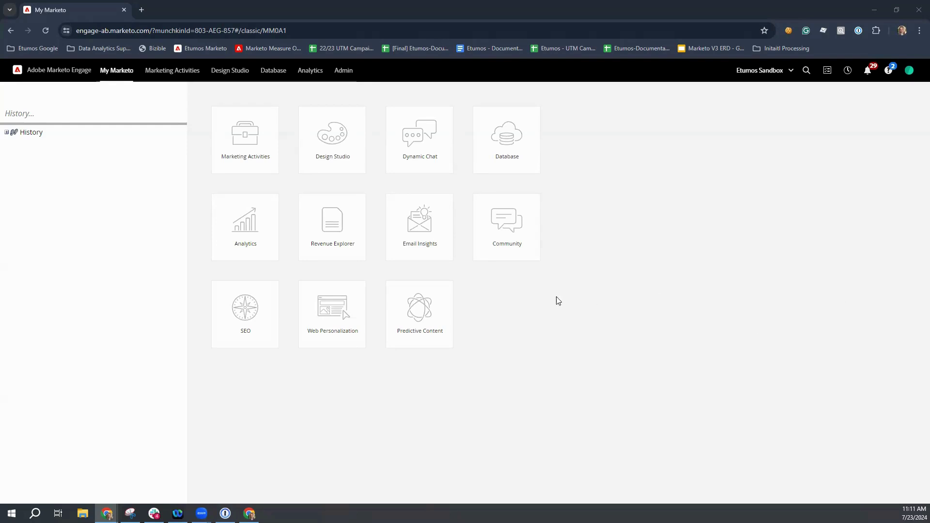
- Open Analytics to reach the 01 - Global Email Performance report and its email activity chart
click(247, 245)
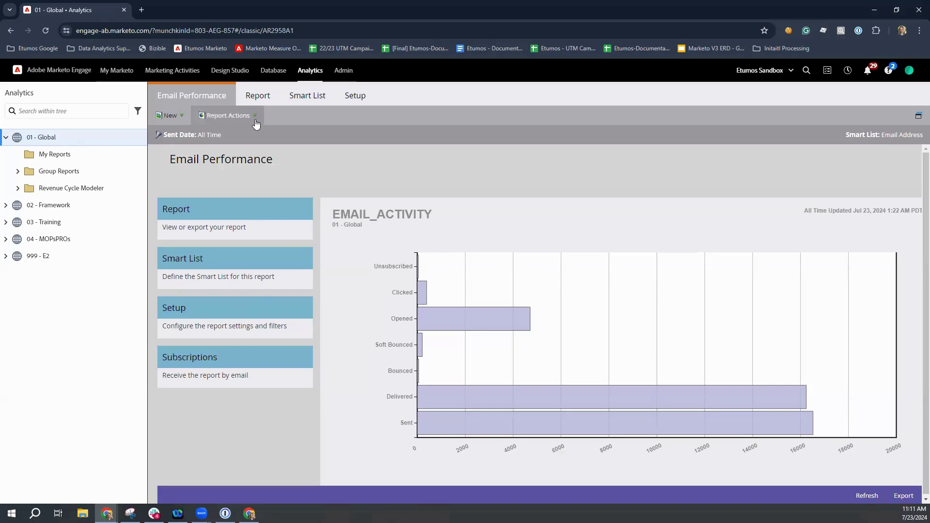
- Save a copy of the report to Analytics (Private) in the My Reports folder
click(228, 115)
click(227, 147)
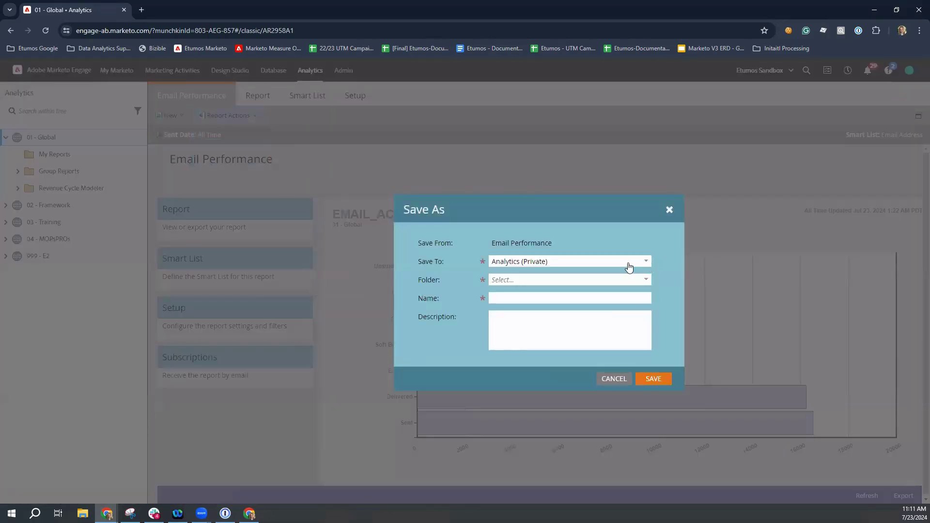
click(649, 266)
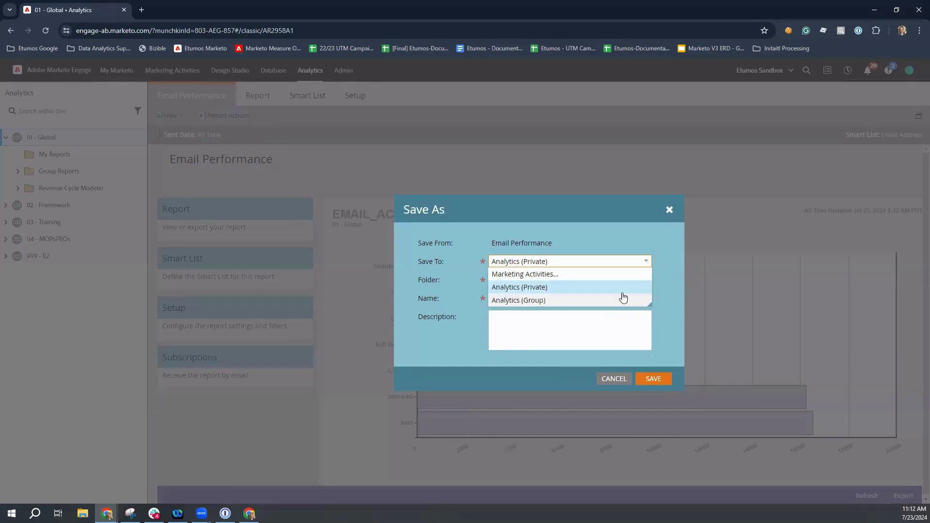
click(655, 282)
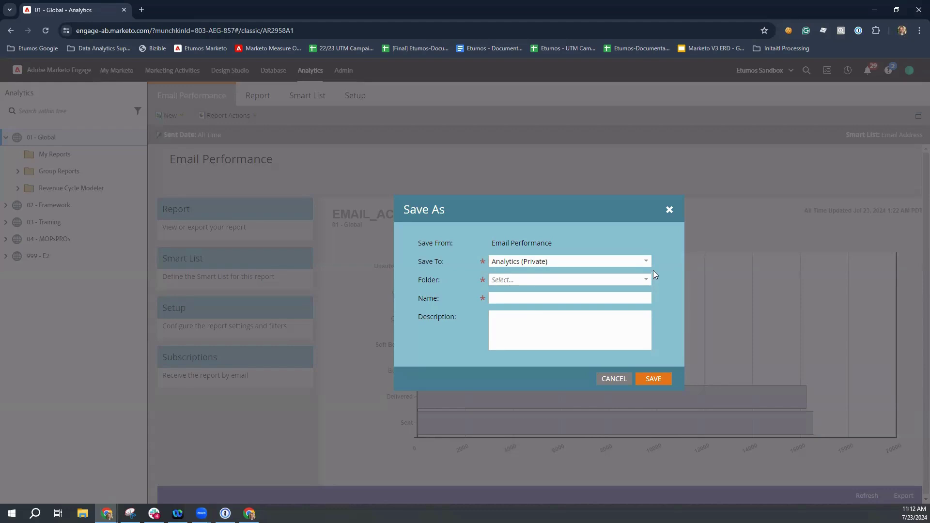
click(630, 281)
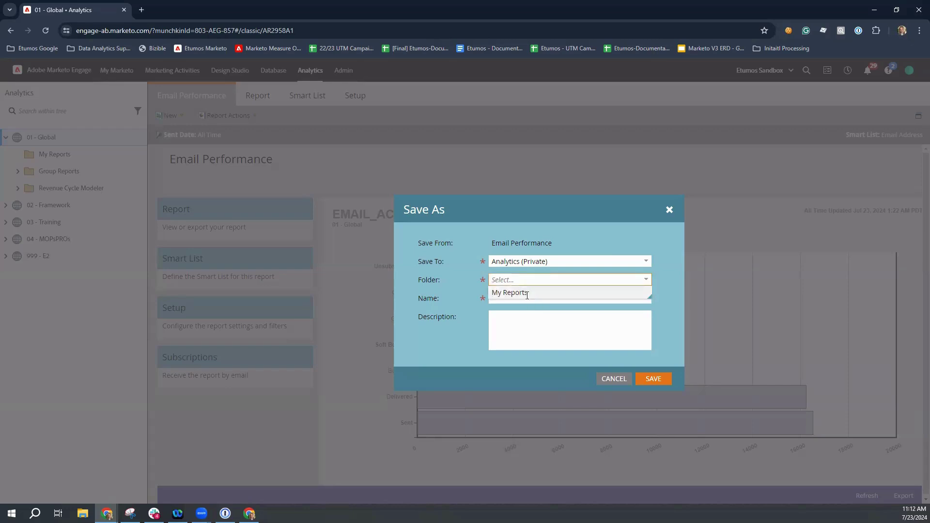
click(528, 293)
- Name it 'Email Performance 101', describe it as 'Configuring your email performance report', and save
click(526, 298)
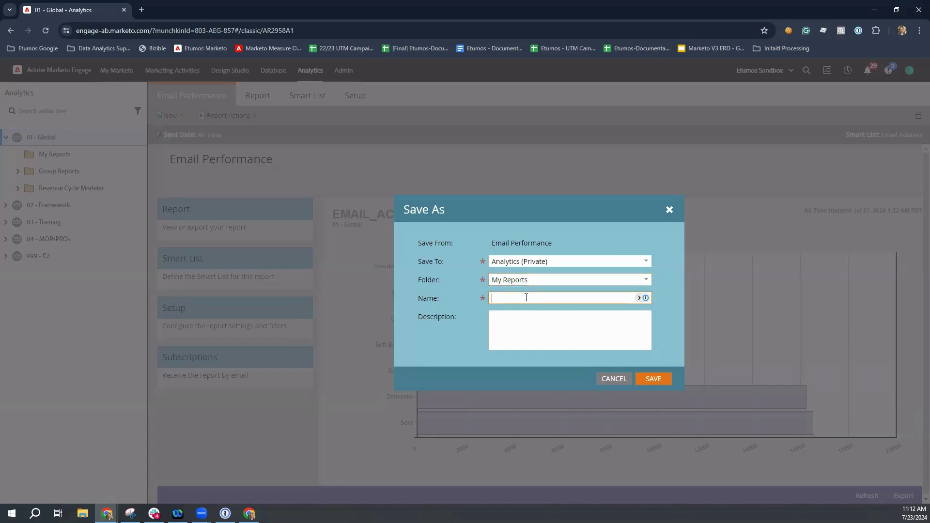
text(Email Performance 101)
click(537, 333)
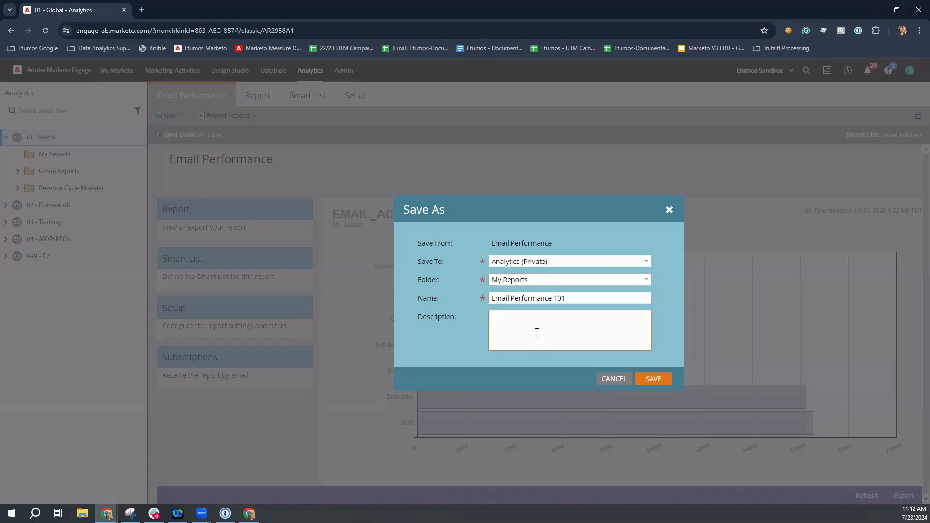
text(Configuring your email performance report)
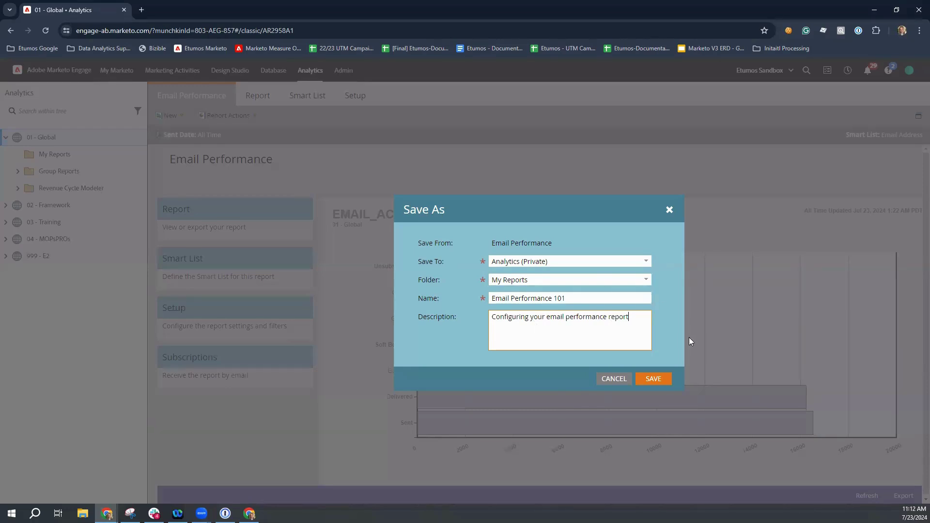
click(659, 382)
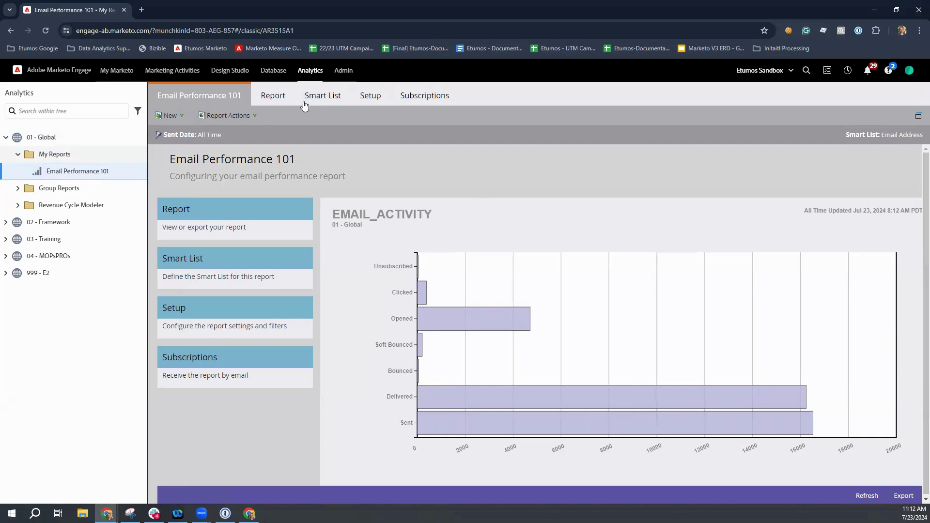
- Show the Smart List with its Email Address not contains etumos/test filter
click(321, 99)
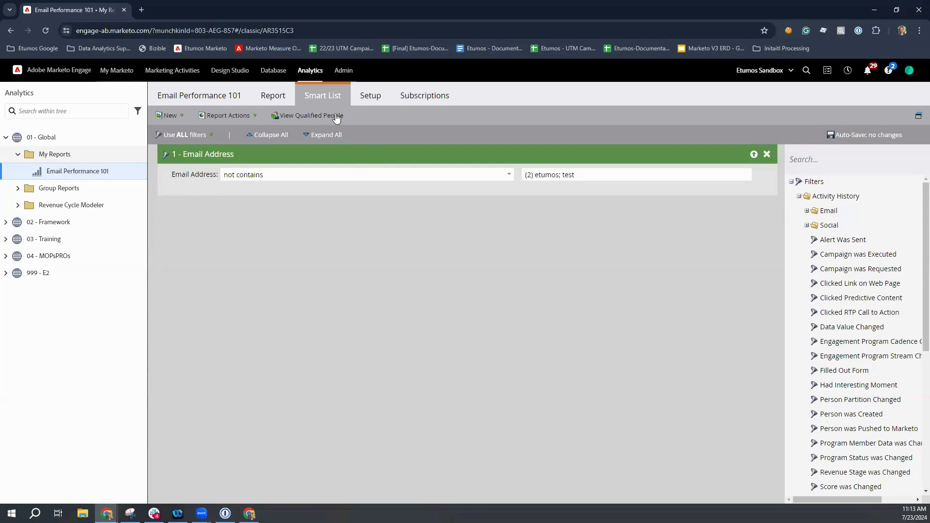
- Confirm Email Performance 101 has no subscriptions, then return to its Setup settings
click(367, 95)
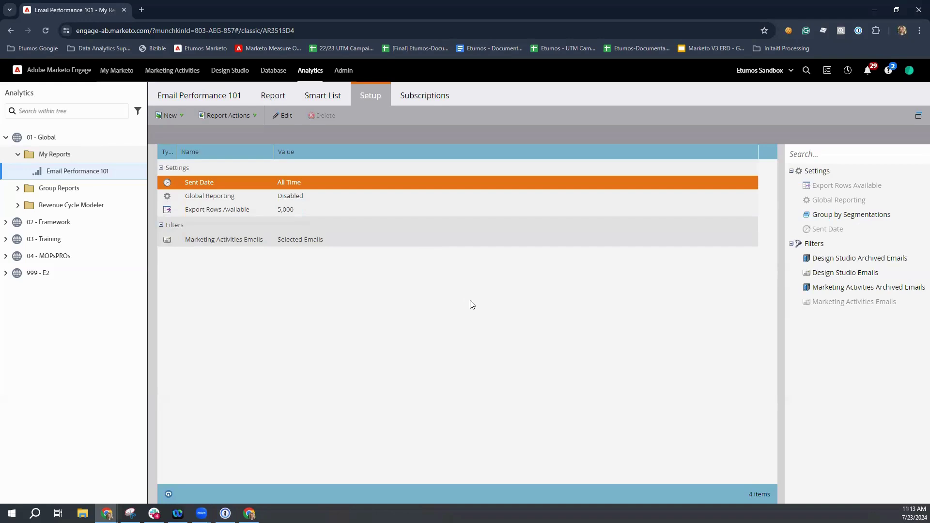
click(422, 99)
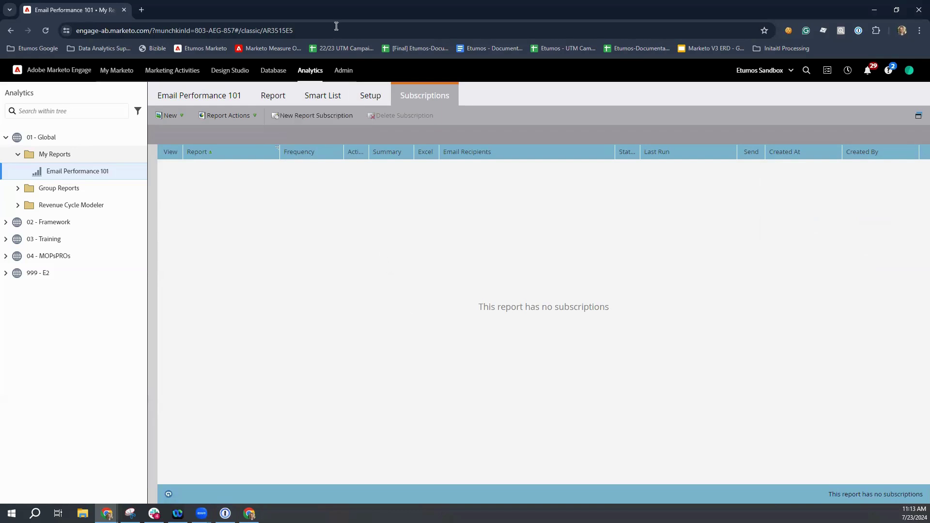
click(367, 97)
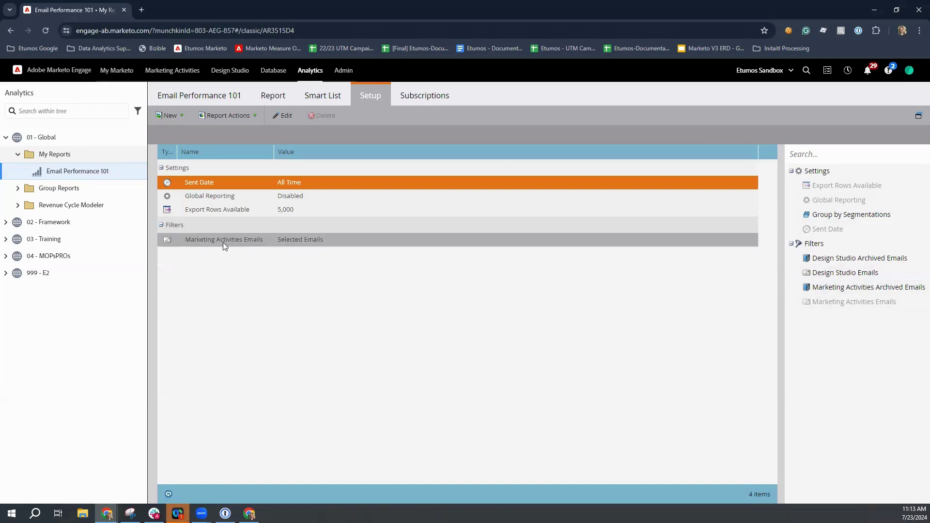
- Review the nine selected emails, collapsing EC - Email Campaigns and WB - Webinars folders
double_click(300, 239)
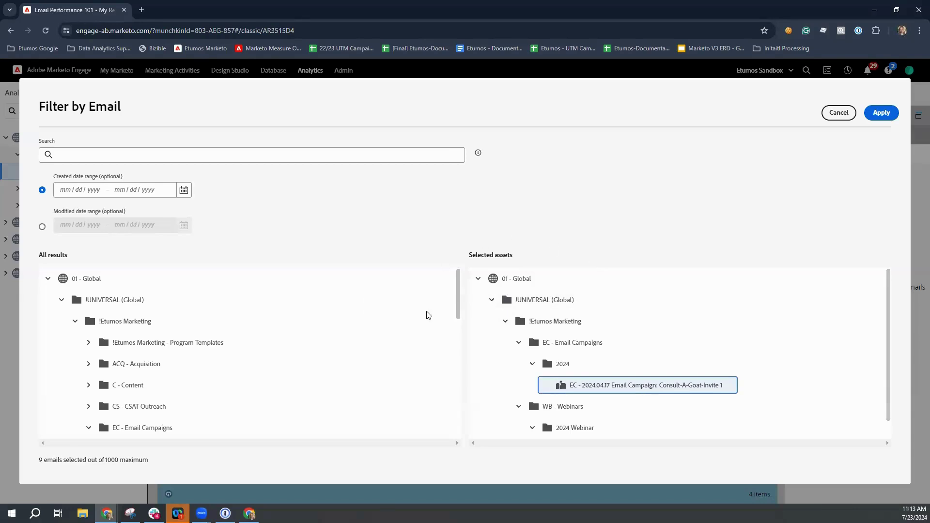
click(518, 343)
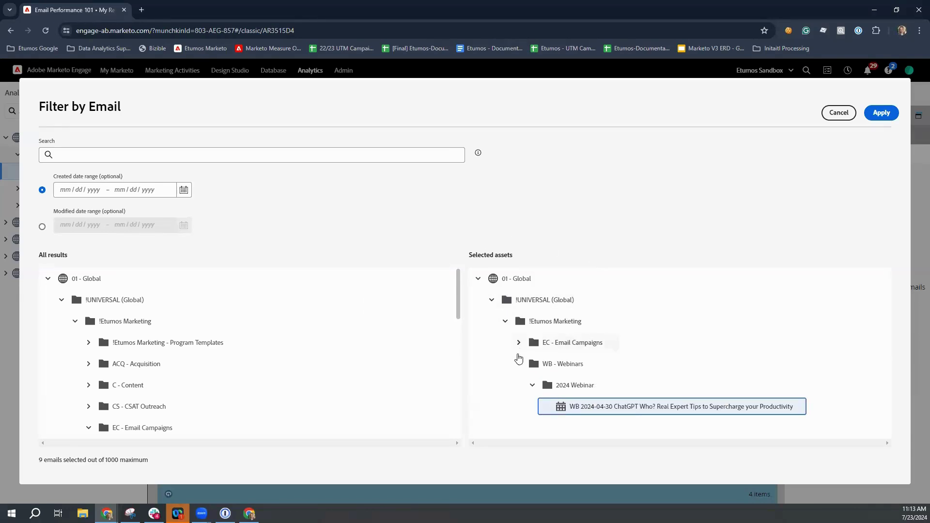
click(518, 363)
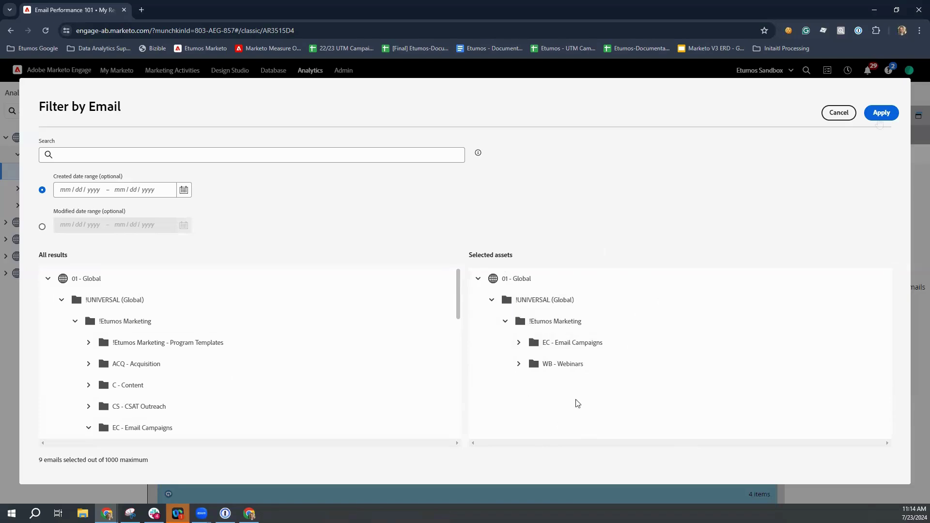
click(879, 116)
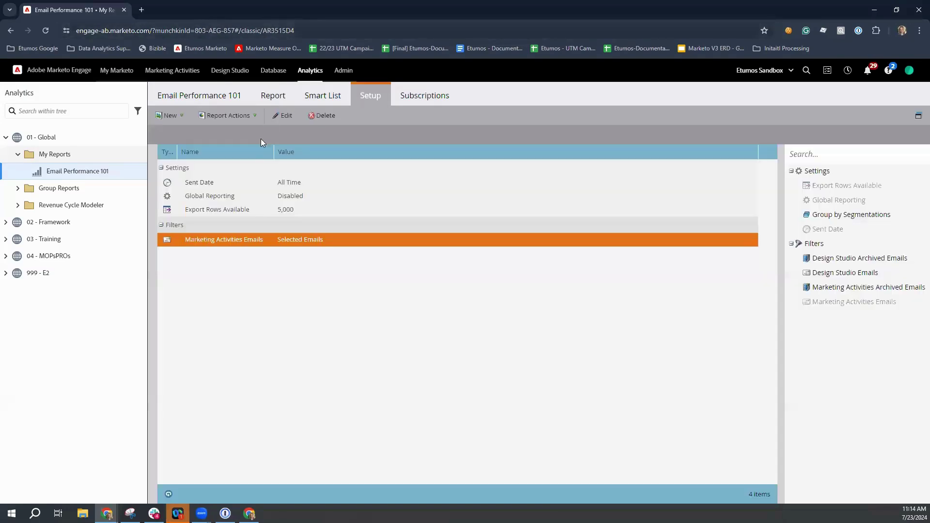
- Inspect Sent Date and Export Rows Available, leaving the 5,000 row limit unchanged
double_click(295, 183)
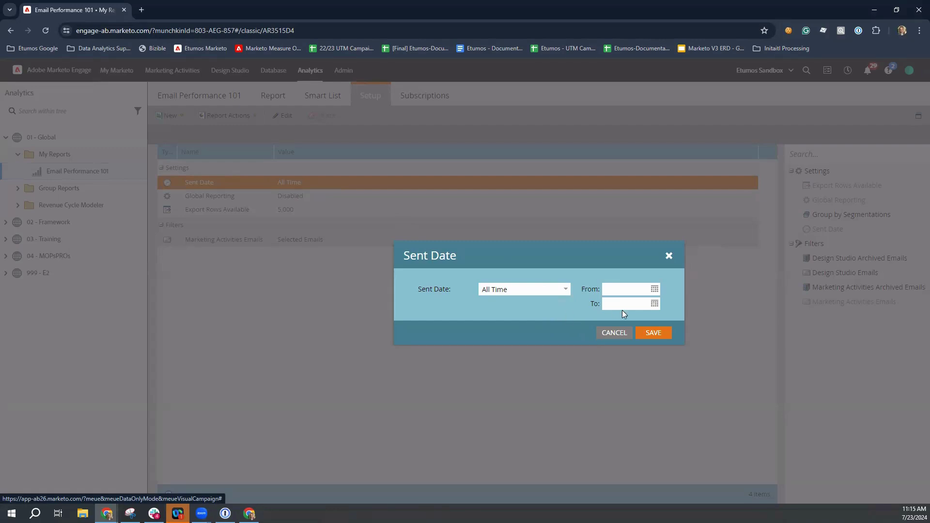
click(614, 332)
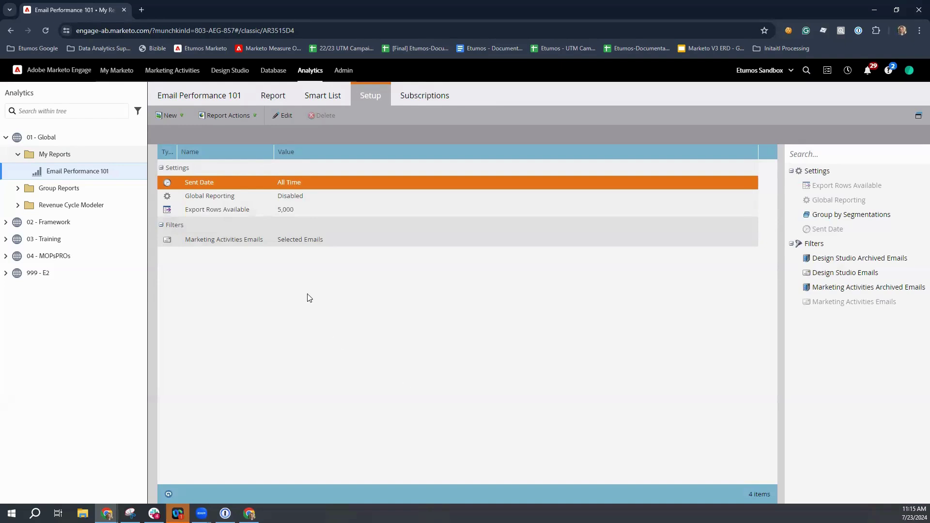
double_click(281, 213)
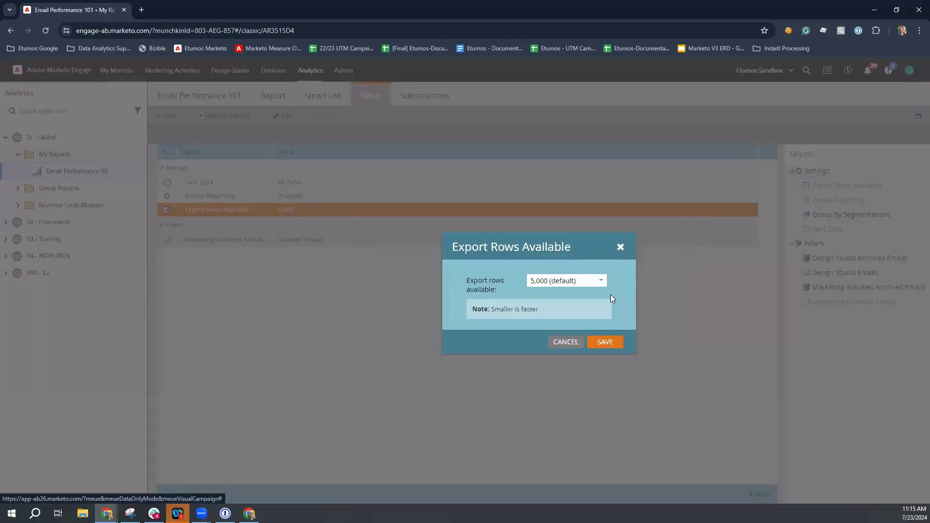
click(601, 281)
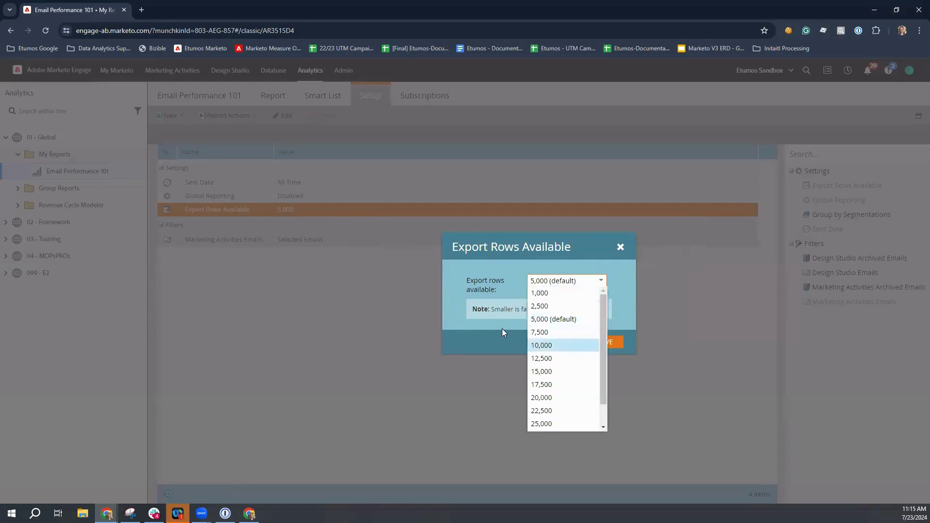
click(477, 325)
click(561, 342)
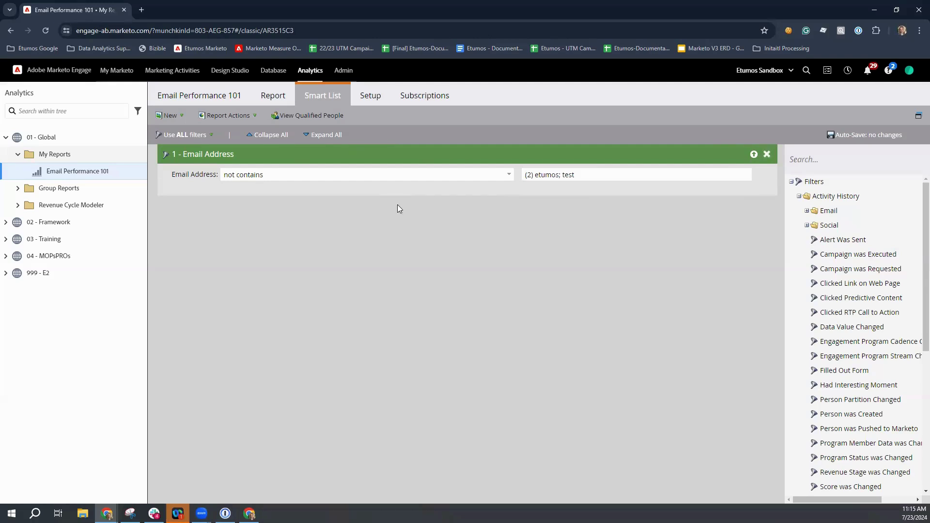
- Delete the Email Address not contains etumos/test filter from the Smart List
click(766, 155)
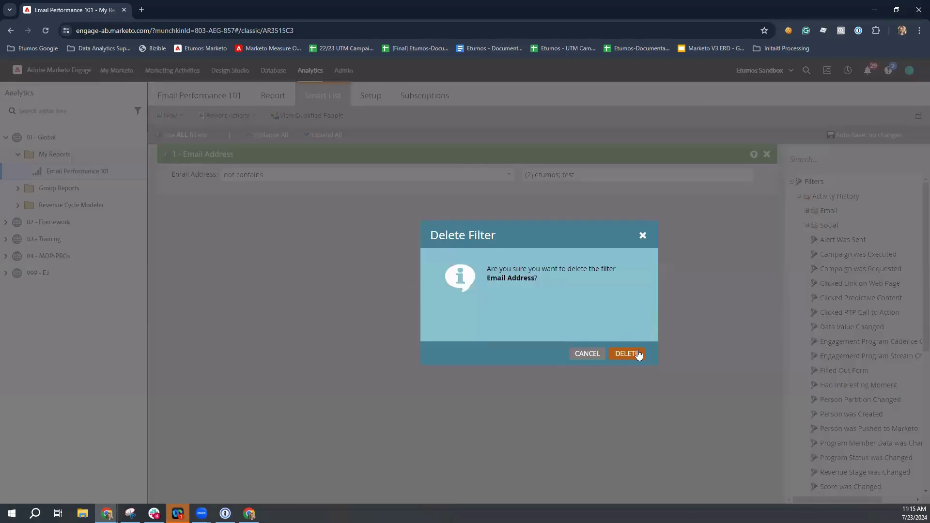
click(638, 353)
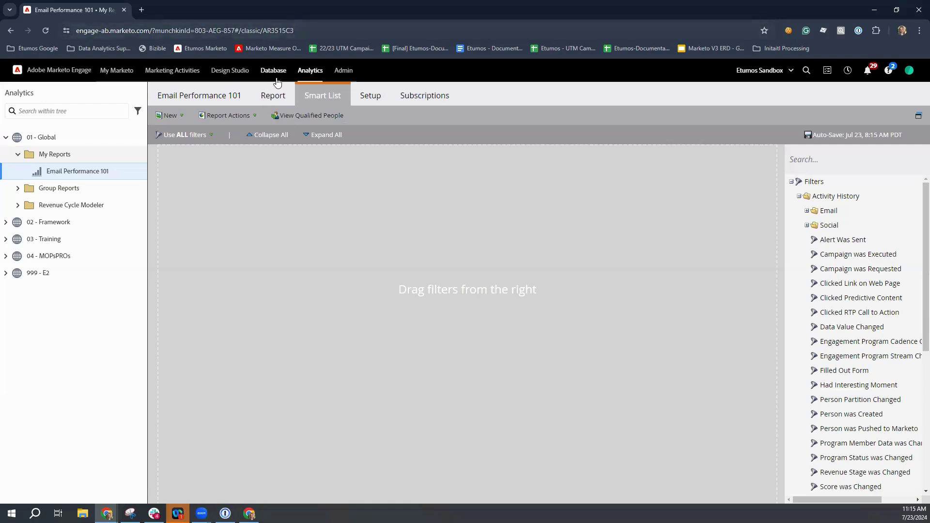
- Export the nine-email results table to an .xlsx file and go back to Setup
click(279, 101)
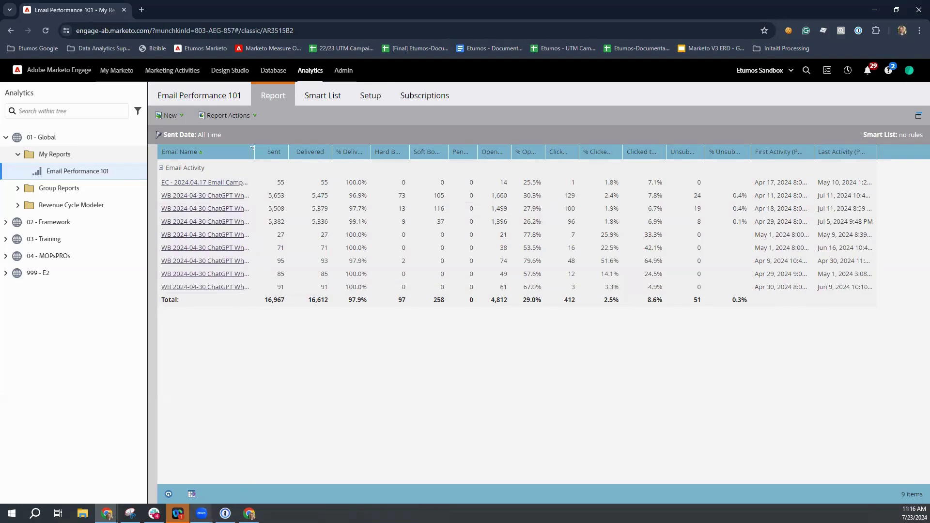
click(192, 493)
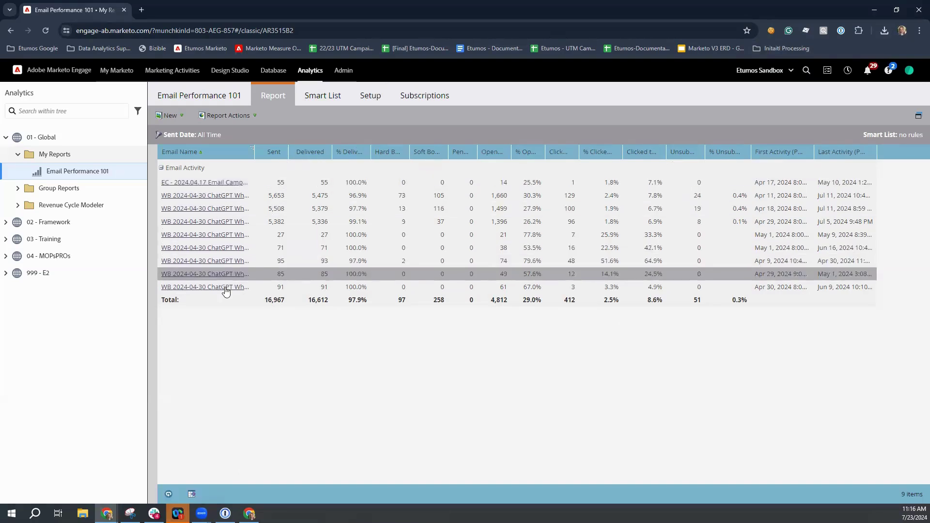
click(367, 96)
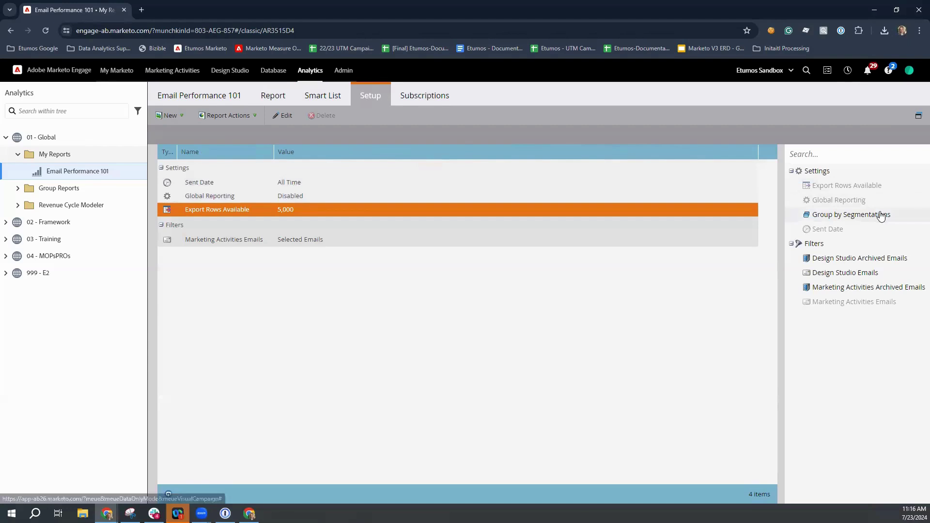
- Add Group by Segmentations to the settings with Employees selected and apply it
drag(880, 217, 443, 305)
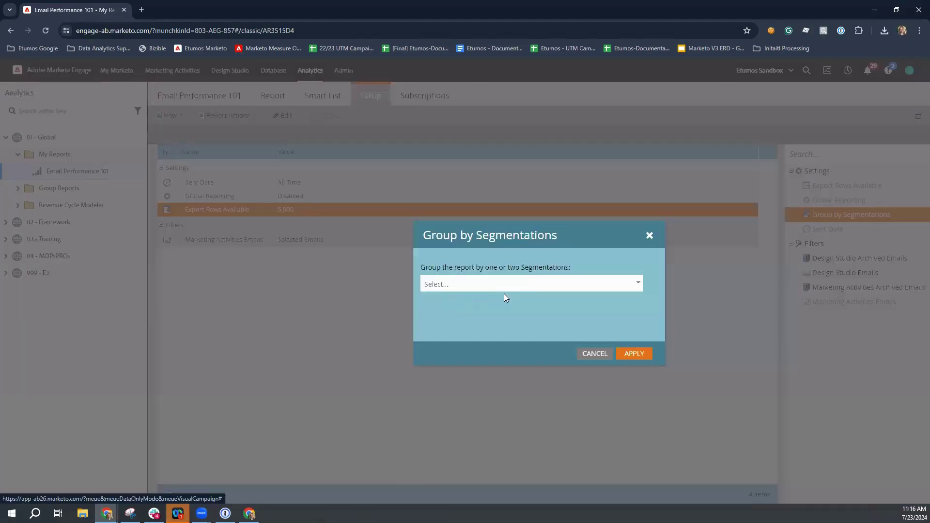
click(640, 284)
click(465, 299)
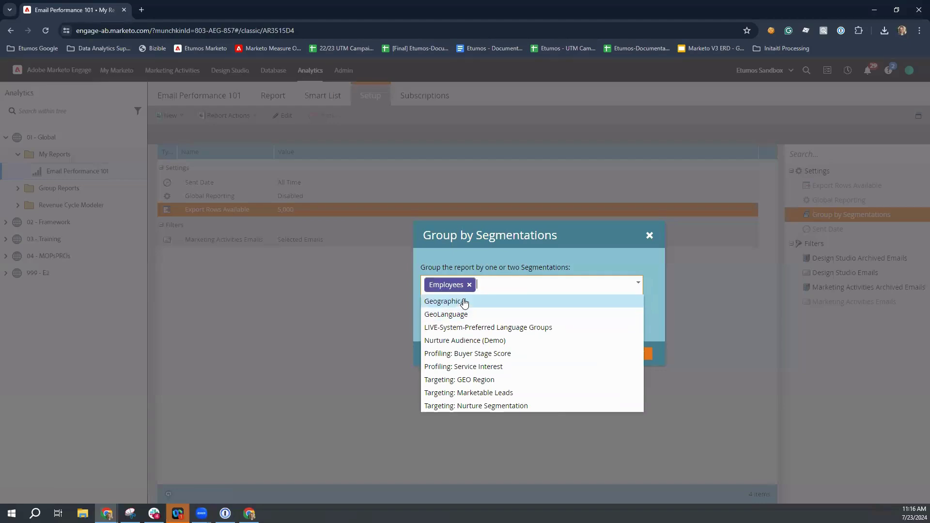
click(661, 305)
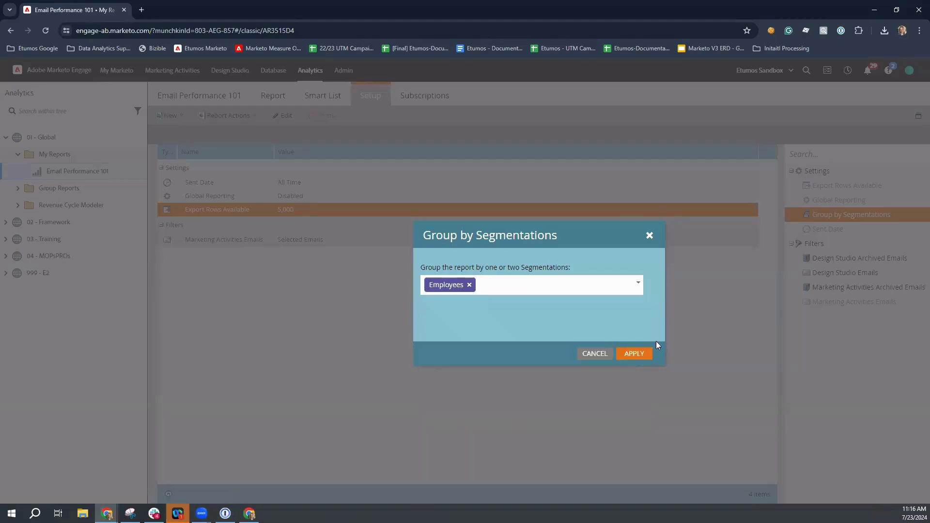
click(630, 354)
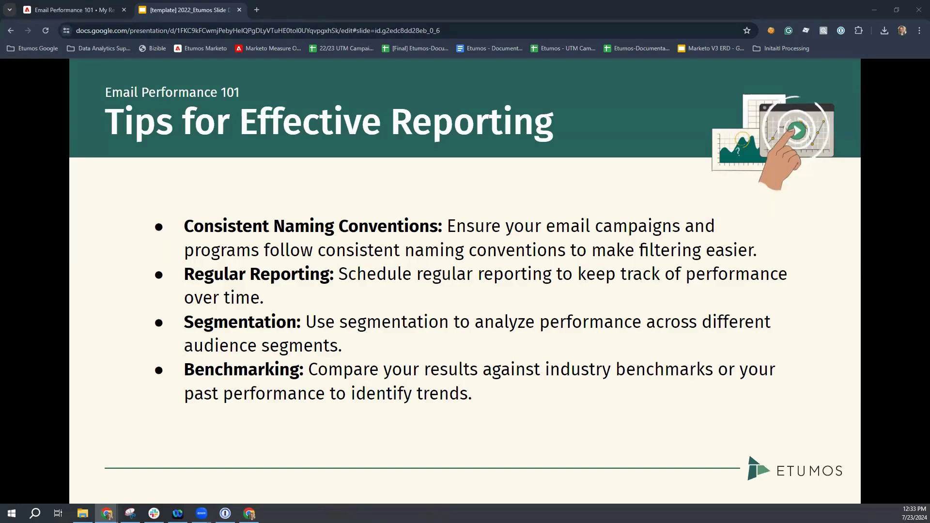
- Move from the reporting tips slide to the closing Etumos illustration slide
click(776, 322)
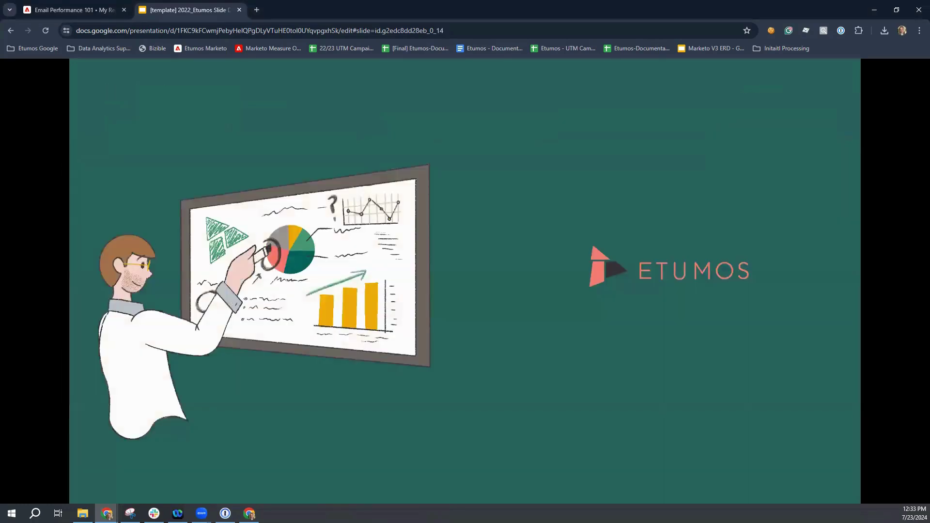